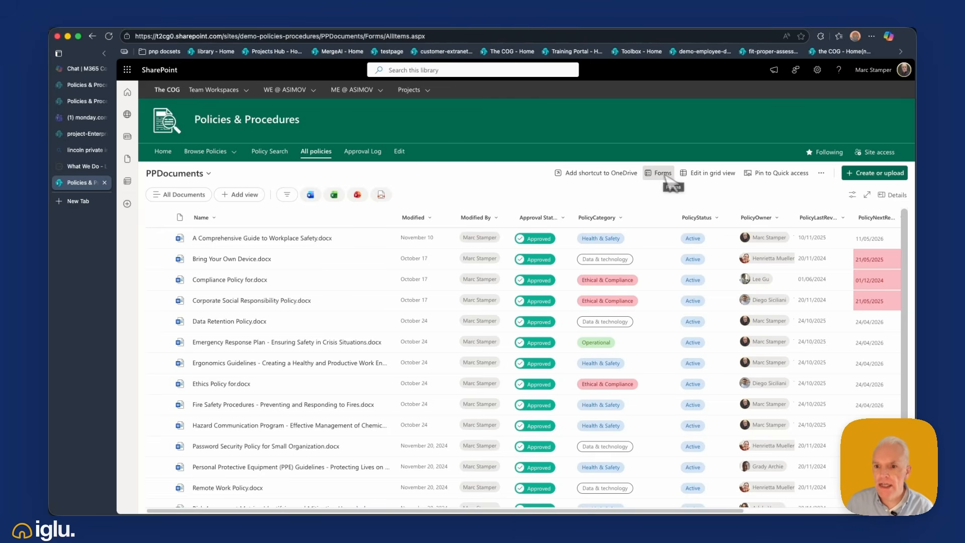
- Switch the PPDocuments library into grid editing and return it to the standard list
click(712, 173)
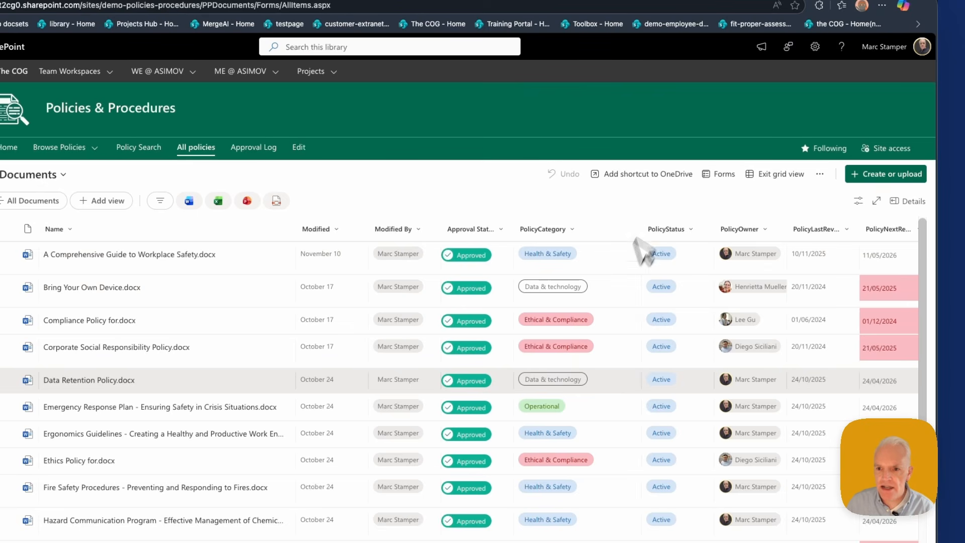
click(779, 181)
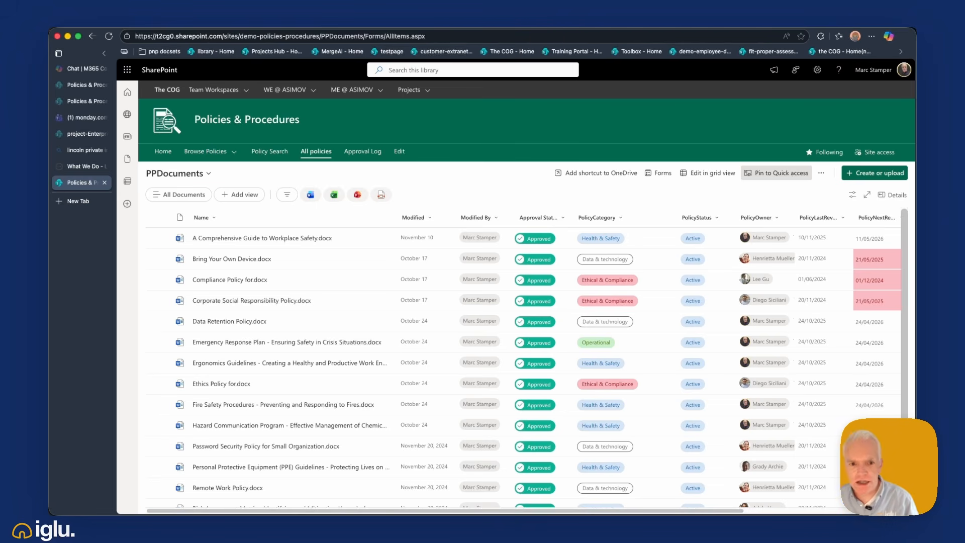
- Review the library's additional commands and the options for creating or uploading content
click(821, 173)
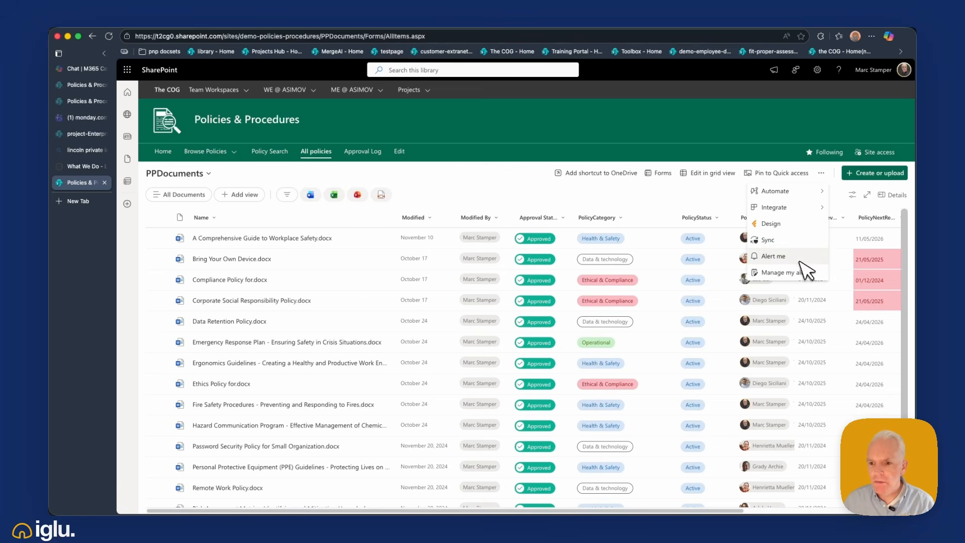
click(823, 172)
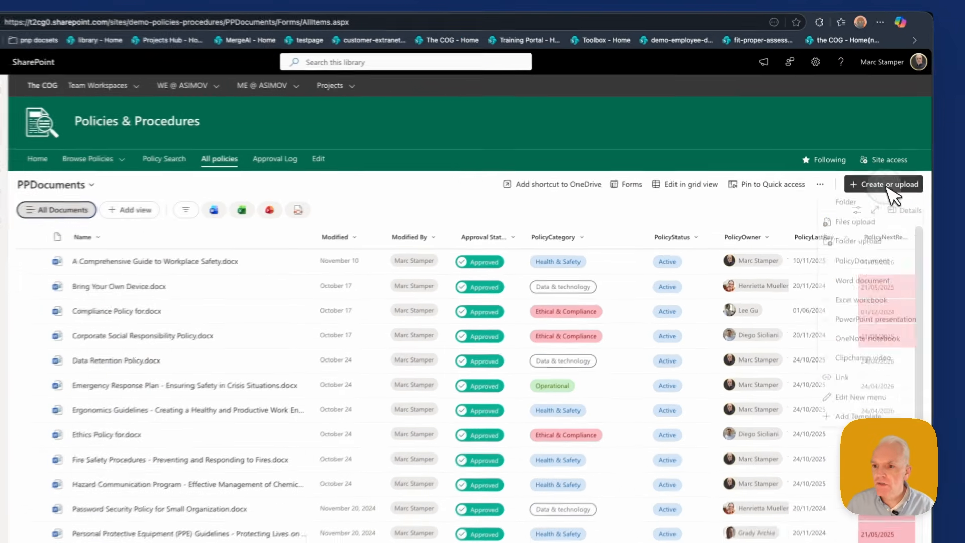
click(877, 173)
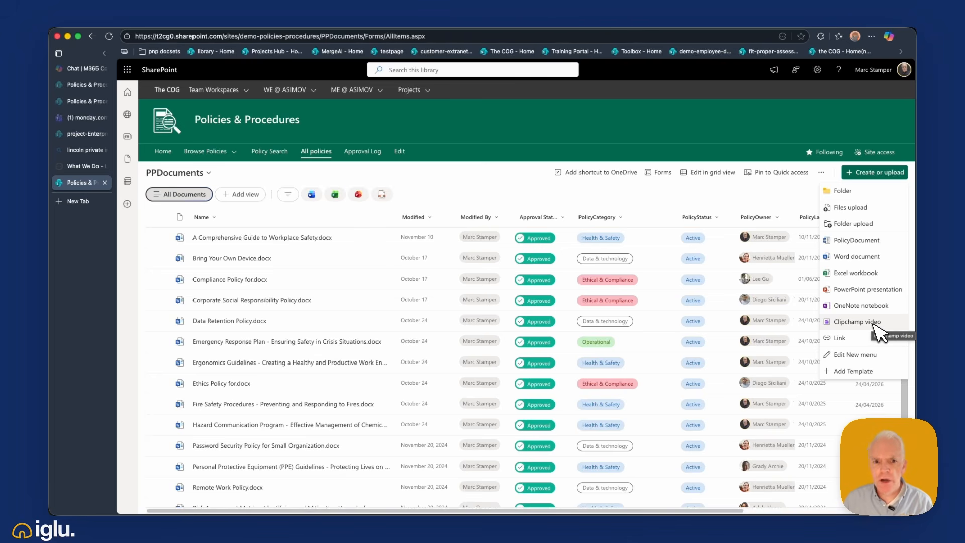
click(759, 194)
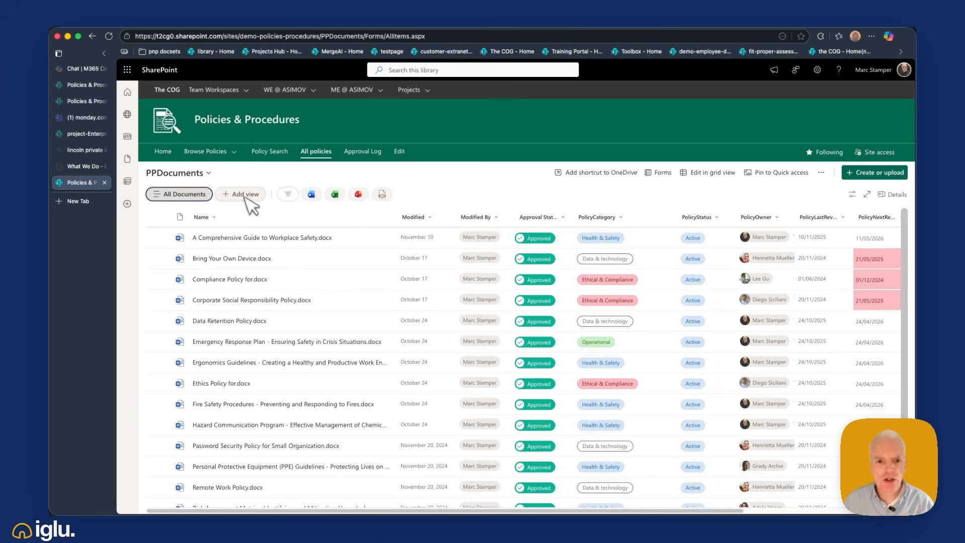
- Try filtering the library to the Data & technology policy category, and clear the filter again
click(293, 198)
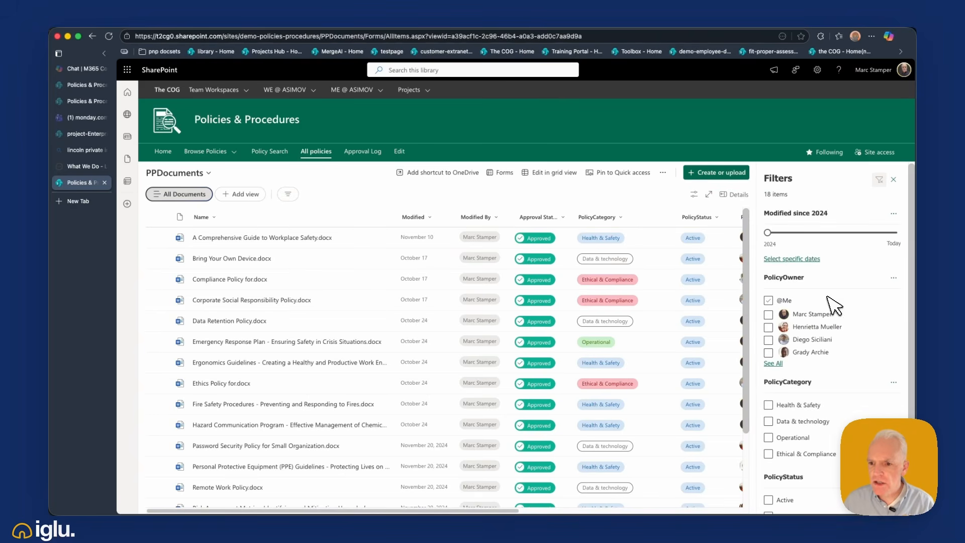
scroll(829, 299, down, 1)
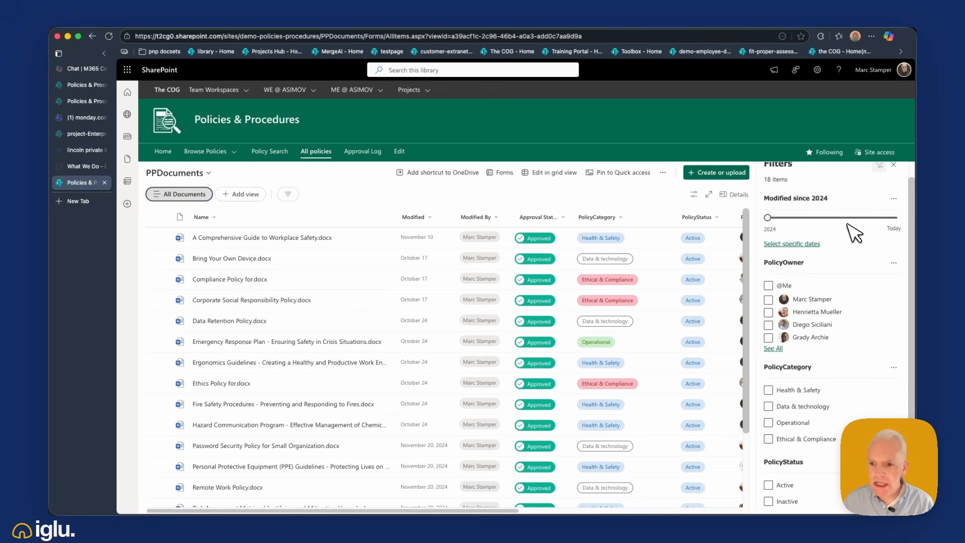
scroll(835, 311, down, 1)
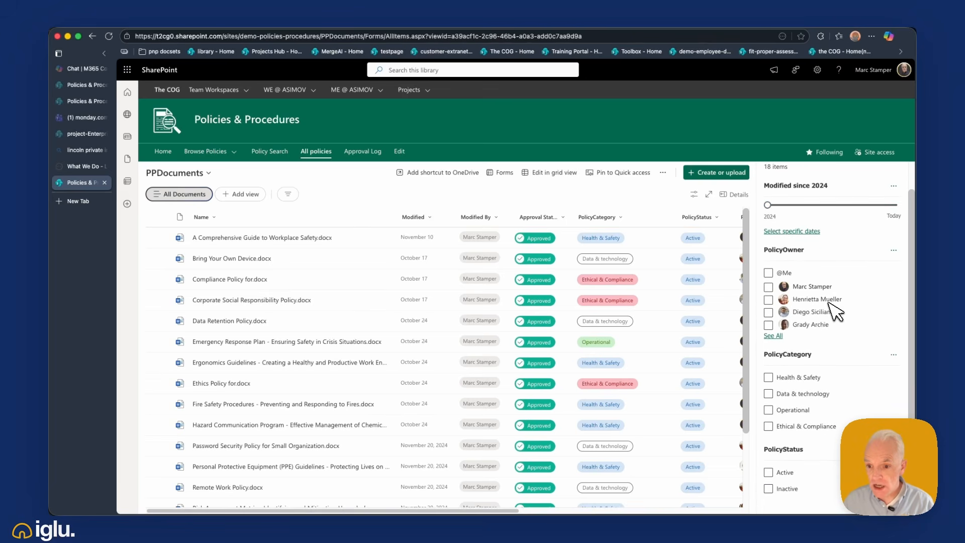
click(810, 381)
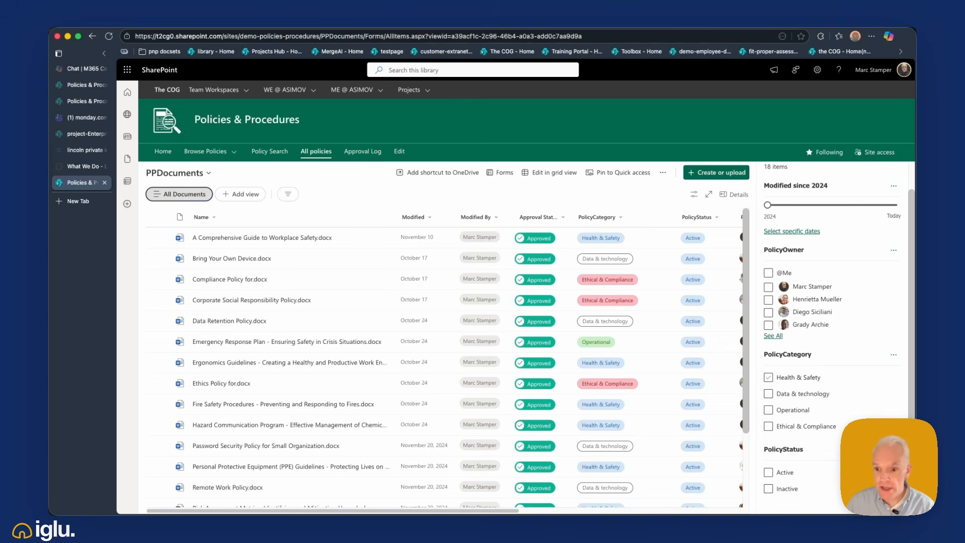
click(811, 385)
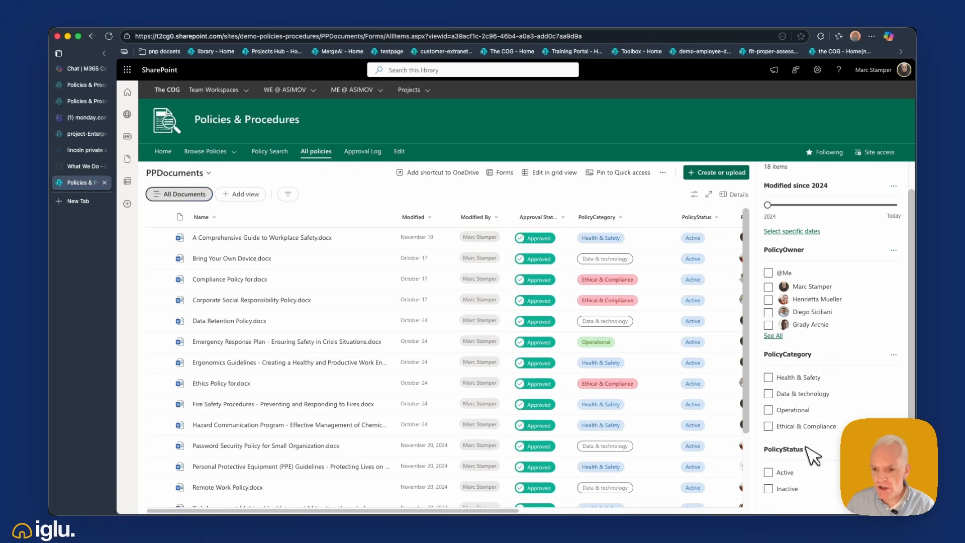
click(807, 392)
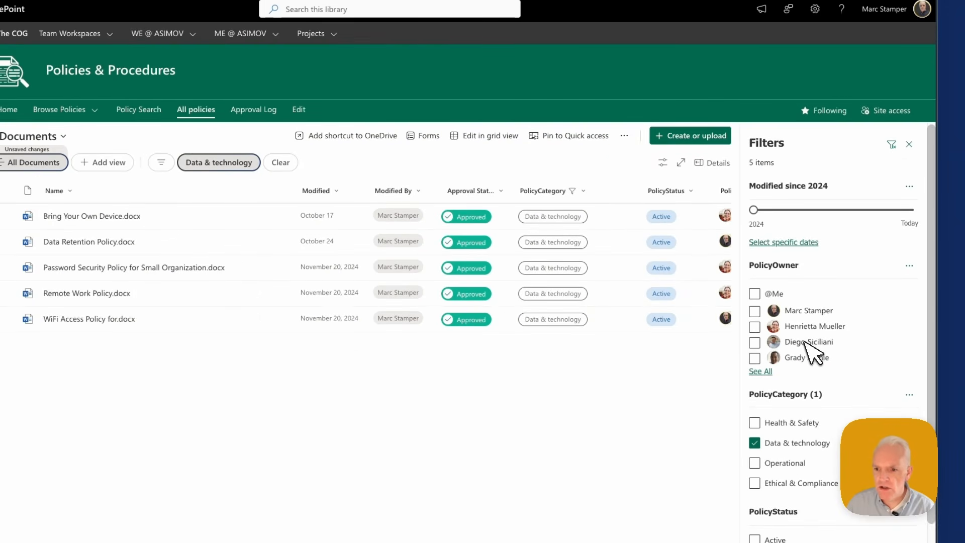
click(794, 443)
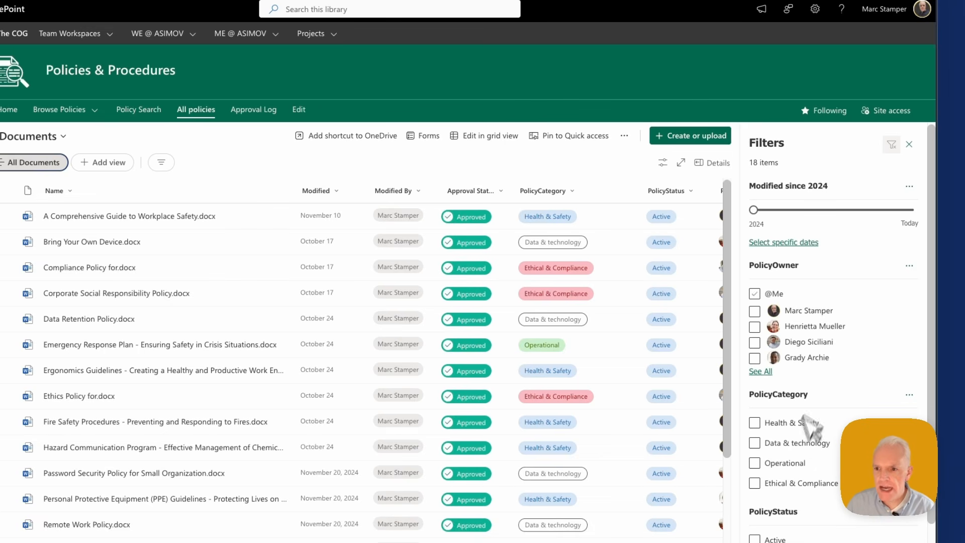
click(909, 145)
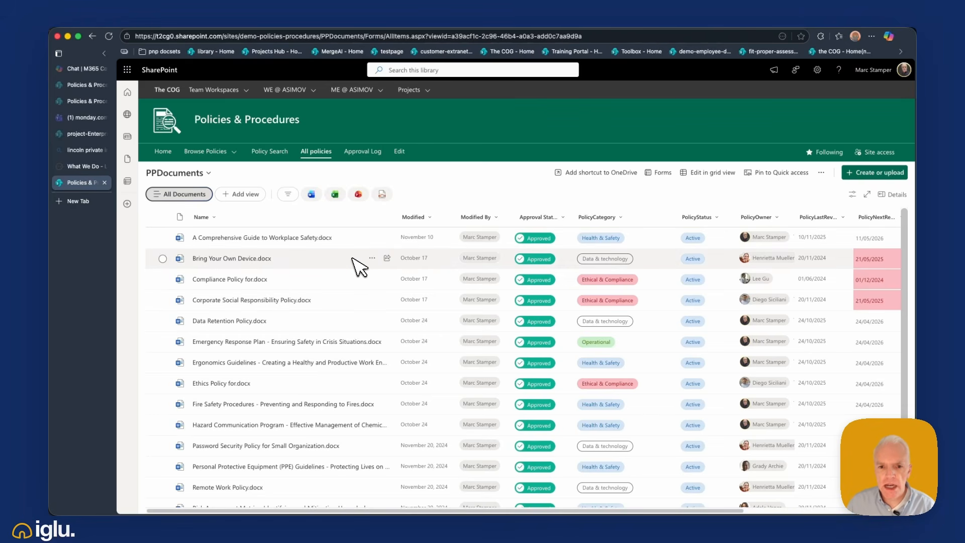
- Try the Excel, PowerPoint and PDF file-type filters on the library and clear them again
click(334, 194)
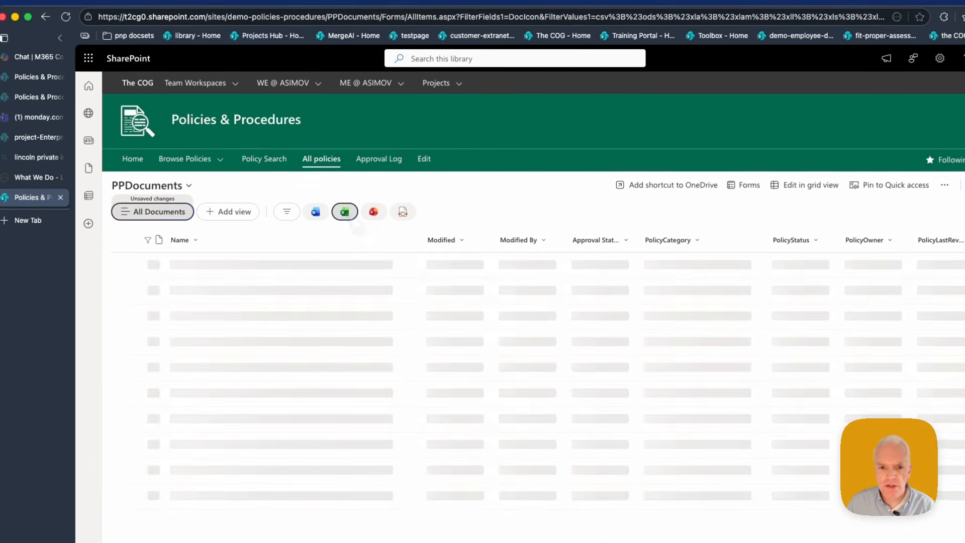
click(373, 212)
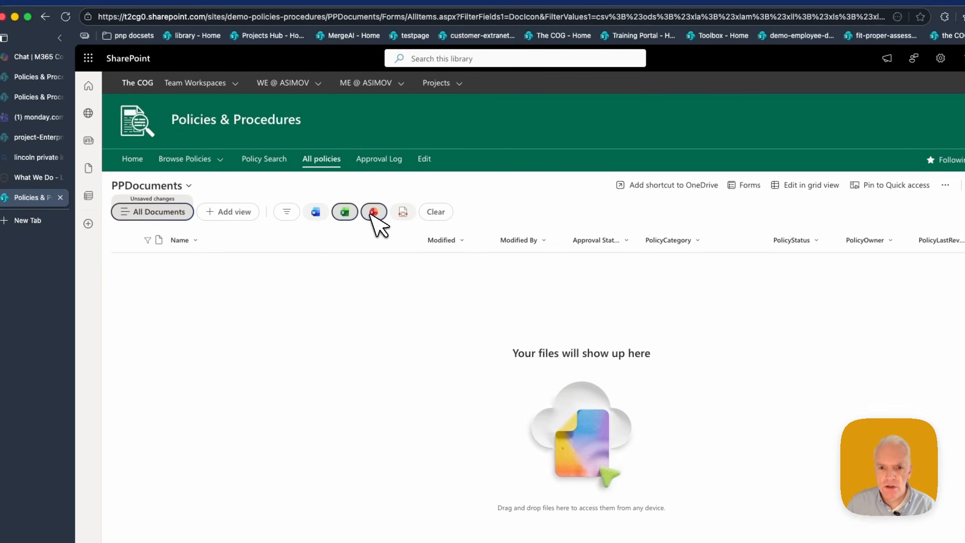
click(404, 213)
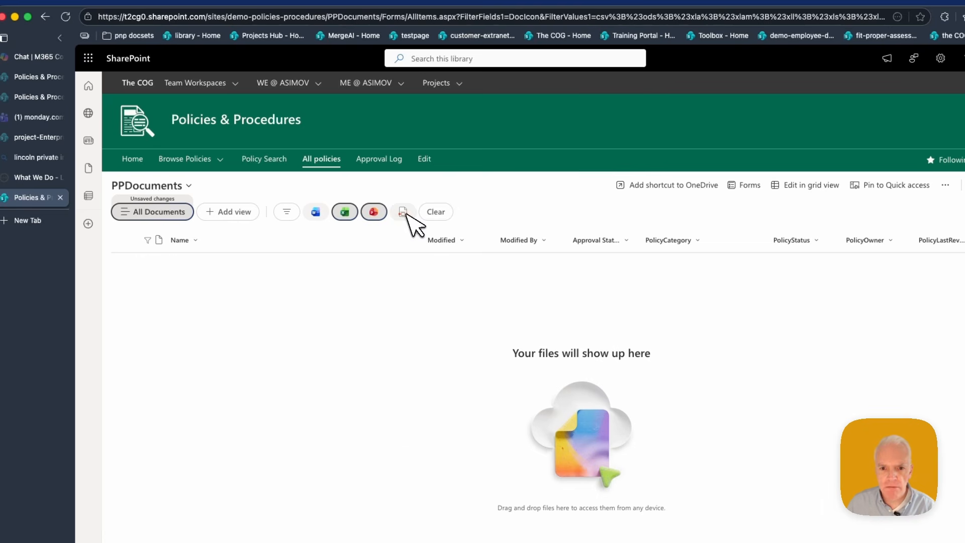
click(355, 213)
click(373, 211)
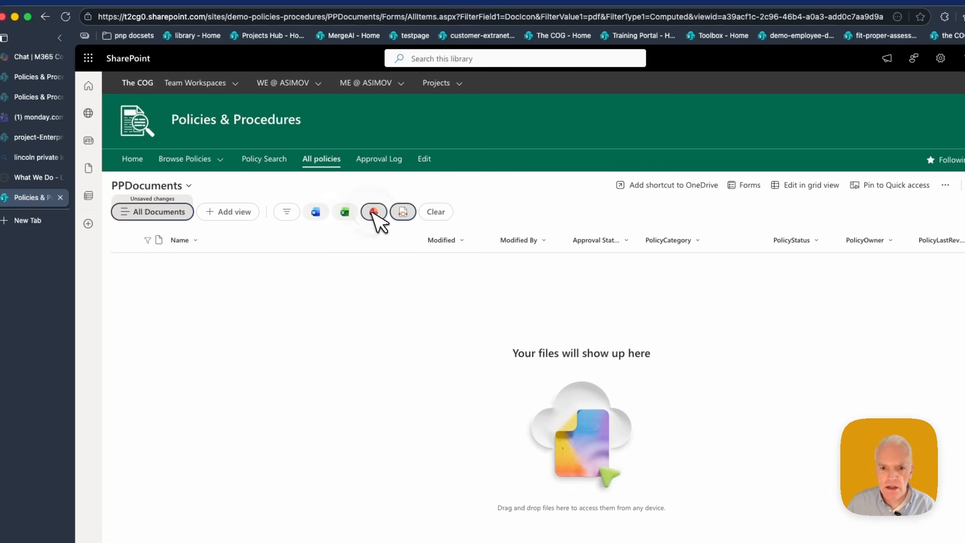
click(392, 213)
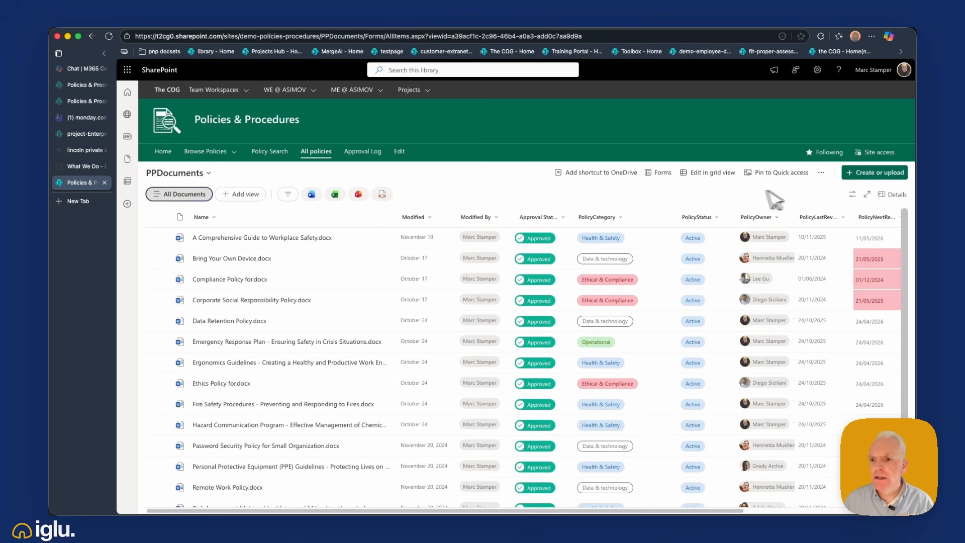
- Show the documents as a compact list and review the other view options
click(853, 194)
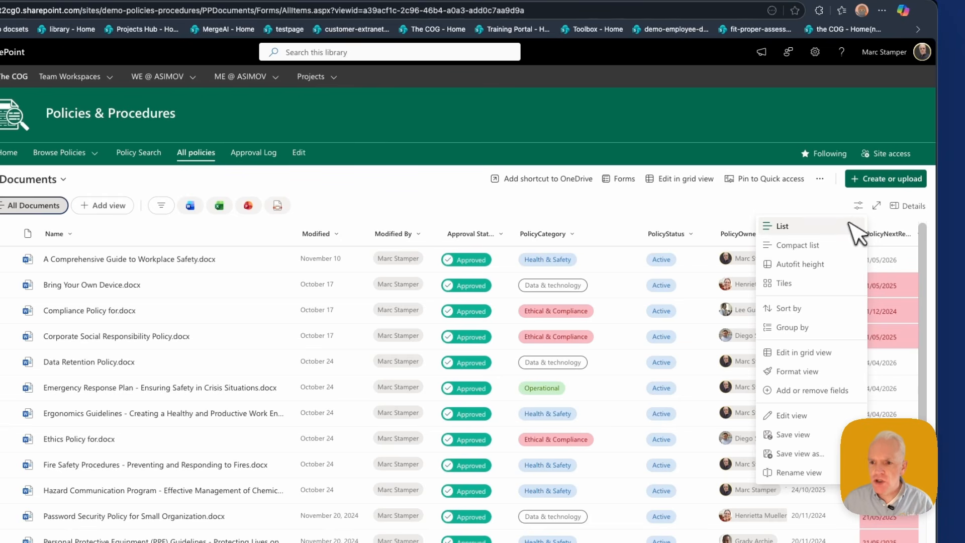
click(843, 245)
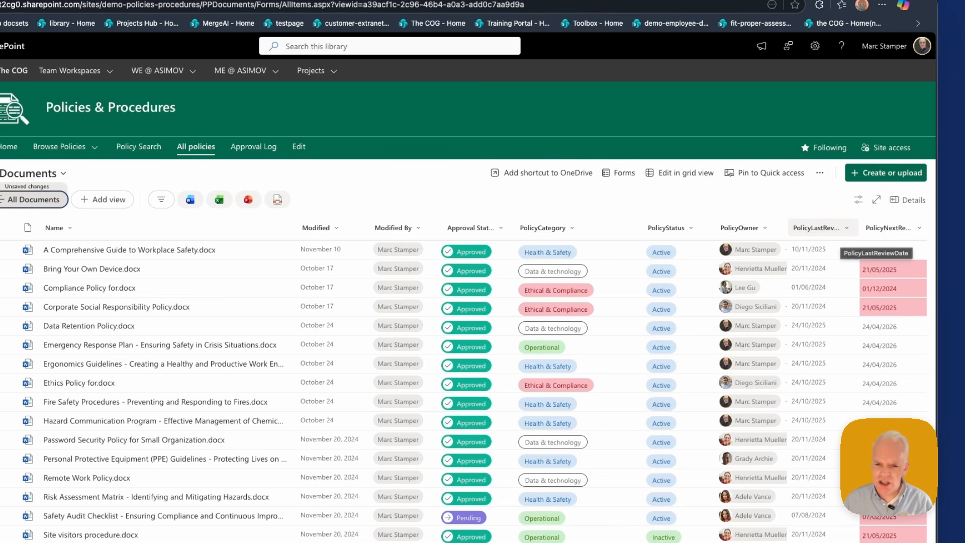
click(858, 200)
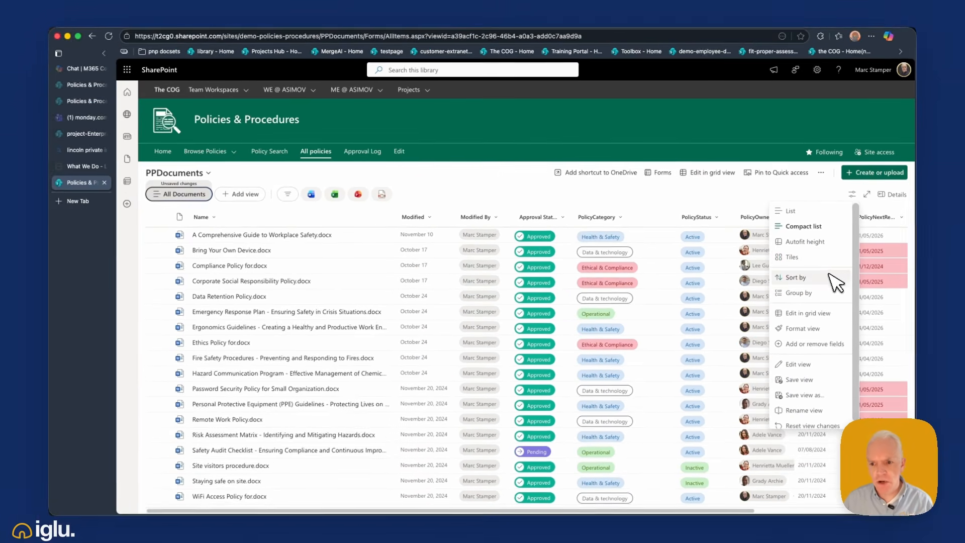
scroll(834, 297, down, 1)
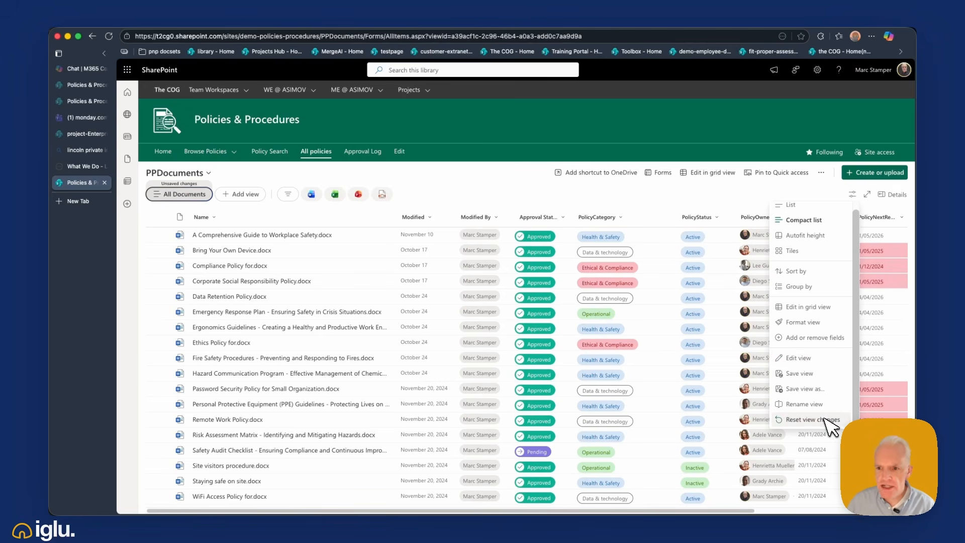
click(854, 196)
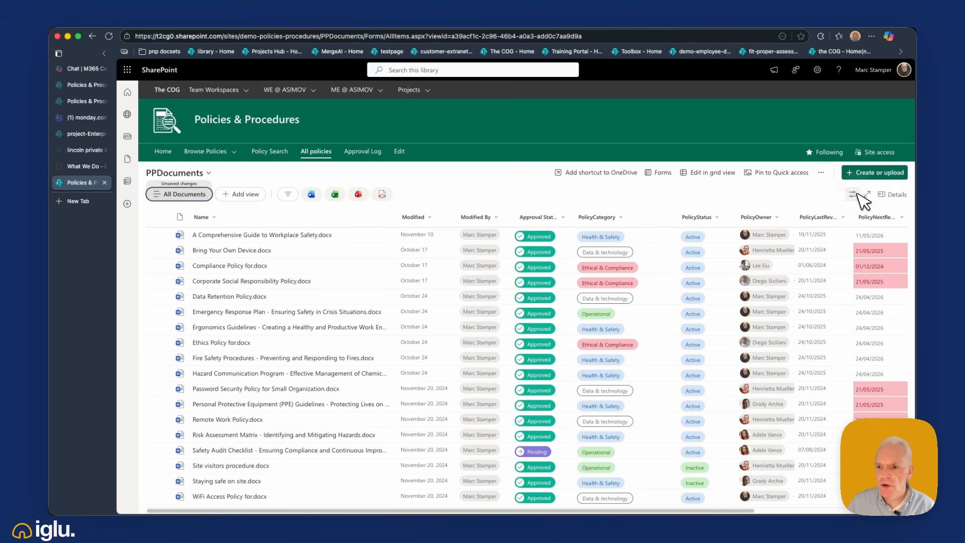
- Inspect the previews and properties of the workplace safety guide, Bring Your Own Device and Compliance Policy documents
click(894, 195)
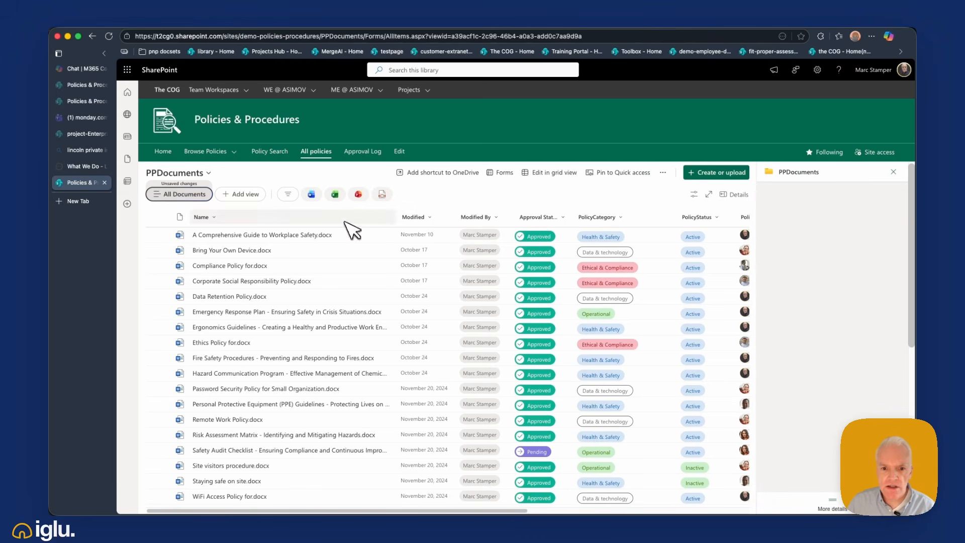
click(354, 234)
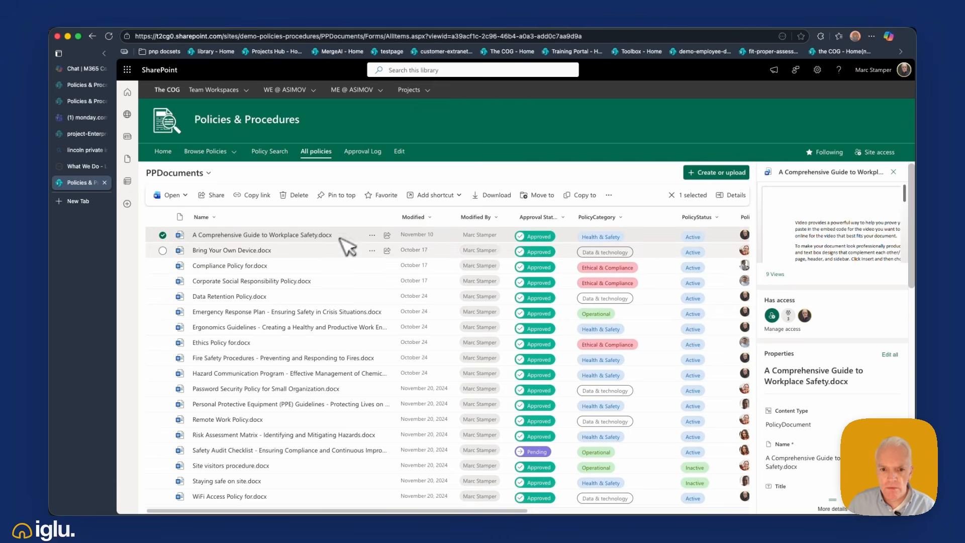
click(336, 256)
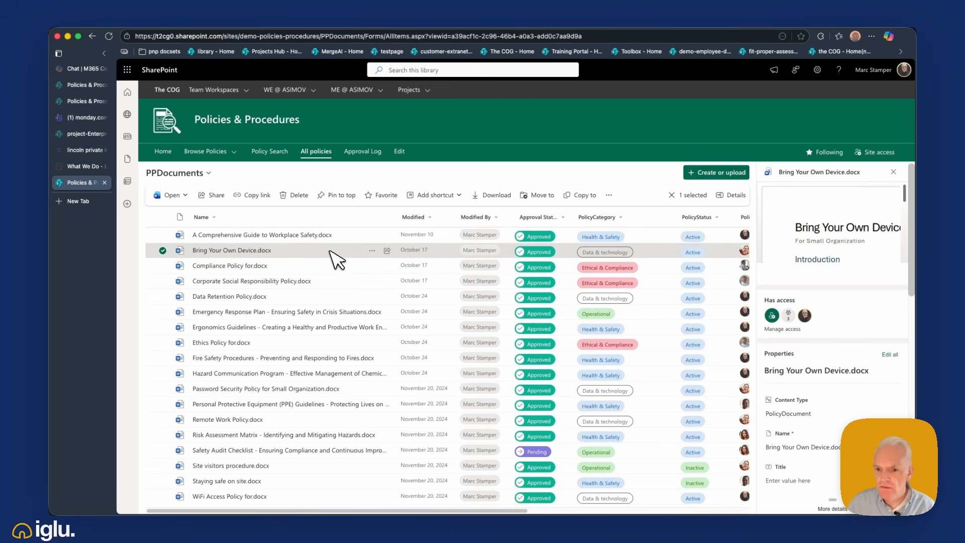
click(333, 267)
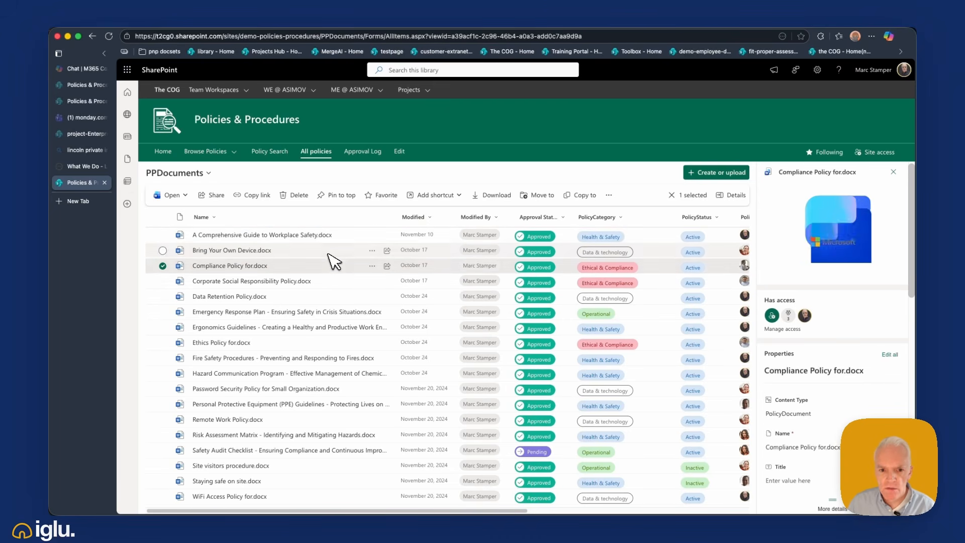
click(176, 249)
click(175, 249)
click(894, 172)
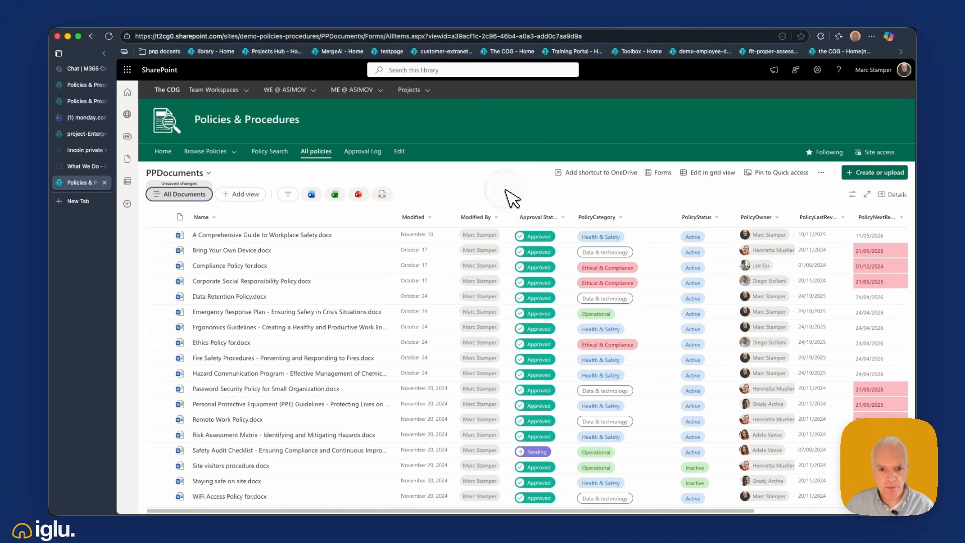
- Create a public list view named "Active documents" for the library
click(247, 195)
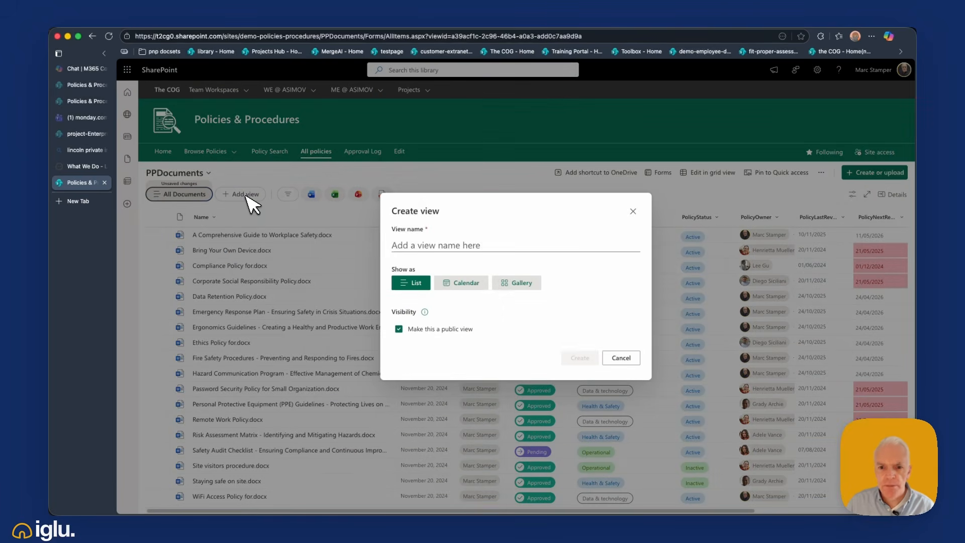
click(438, 246)
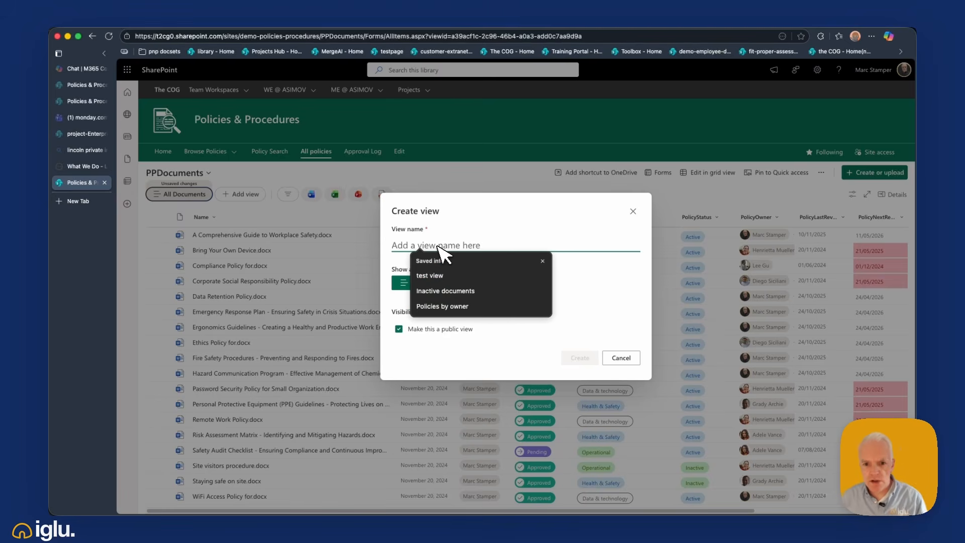
text(Active documents)
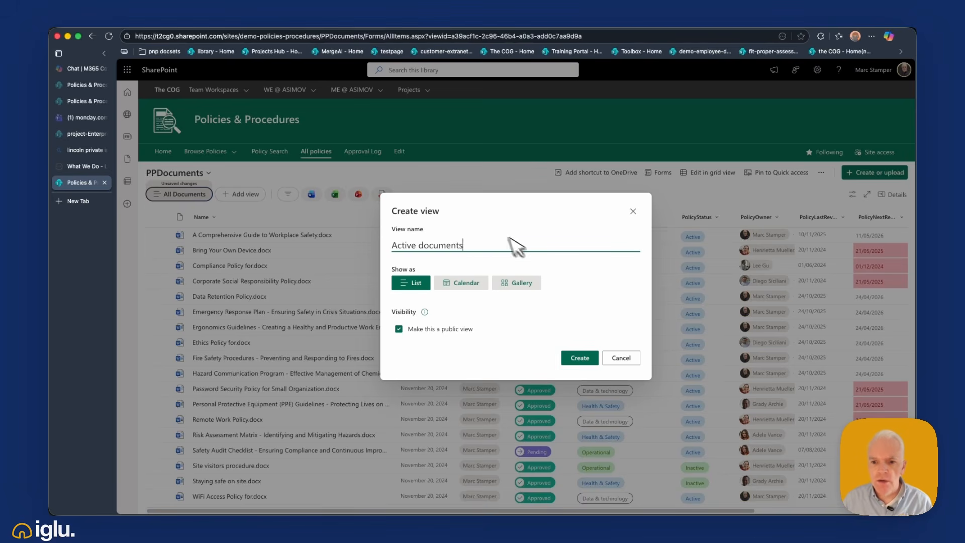
click(582, 357)
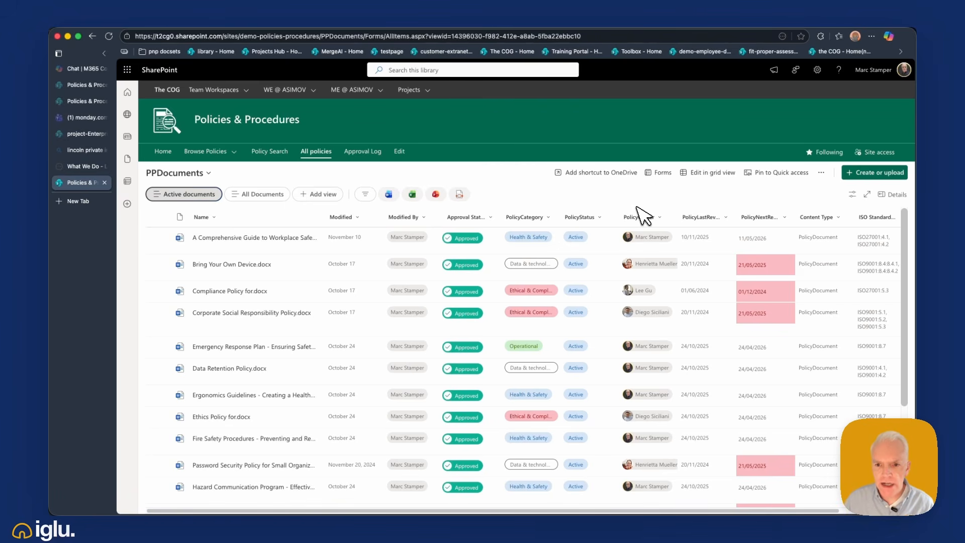
- Filter the Active documents view to show only items with PolicyStatus Active, and save the filter to the view
click(603, 219)
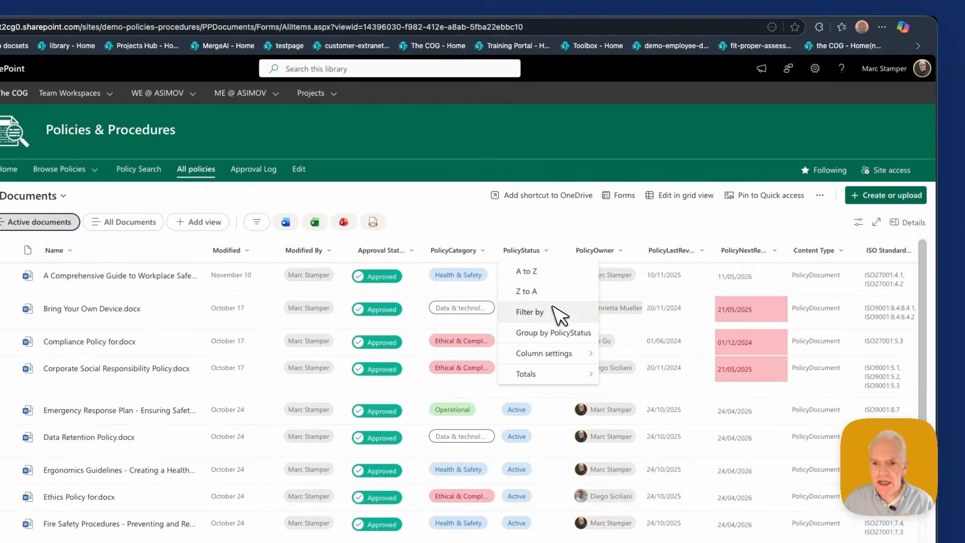
click(553, 307)
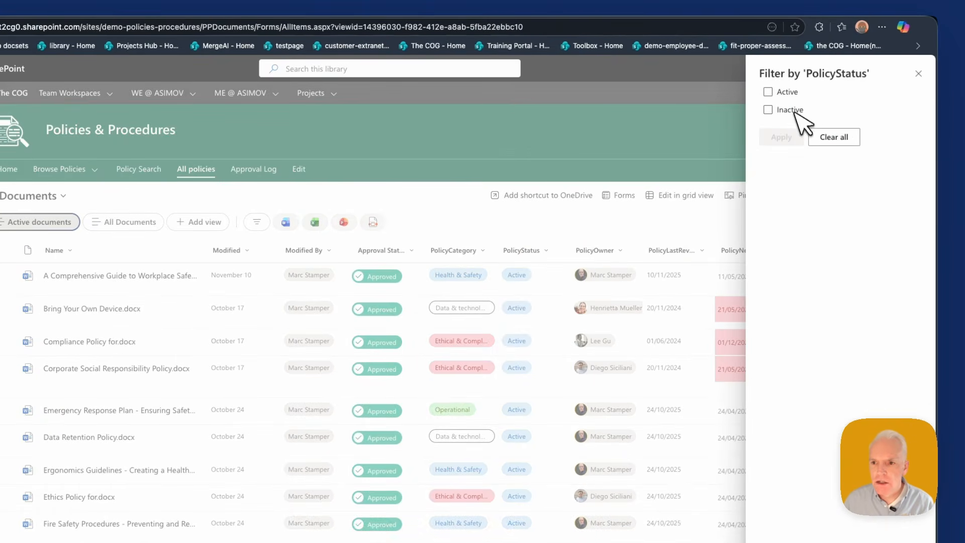
click(788, 92)
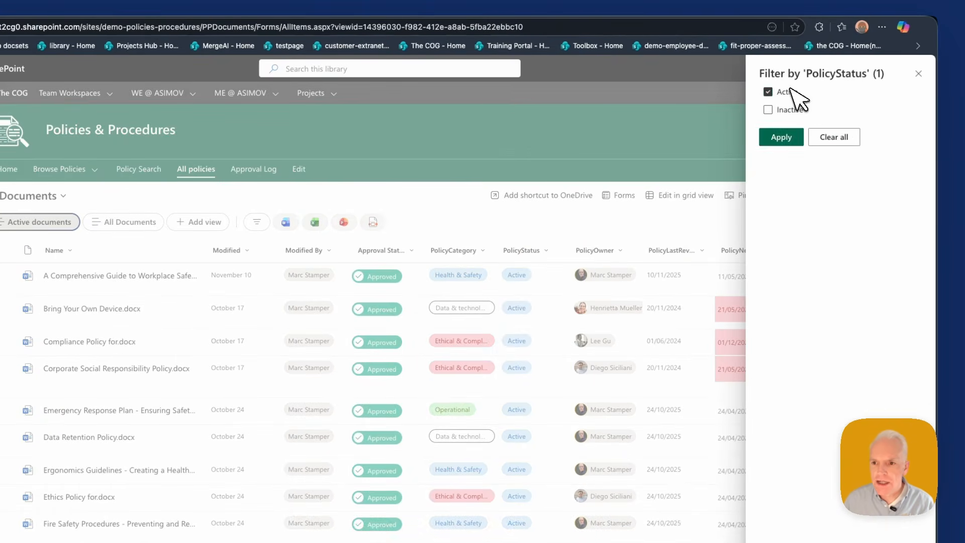
click(791, 142)
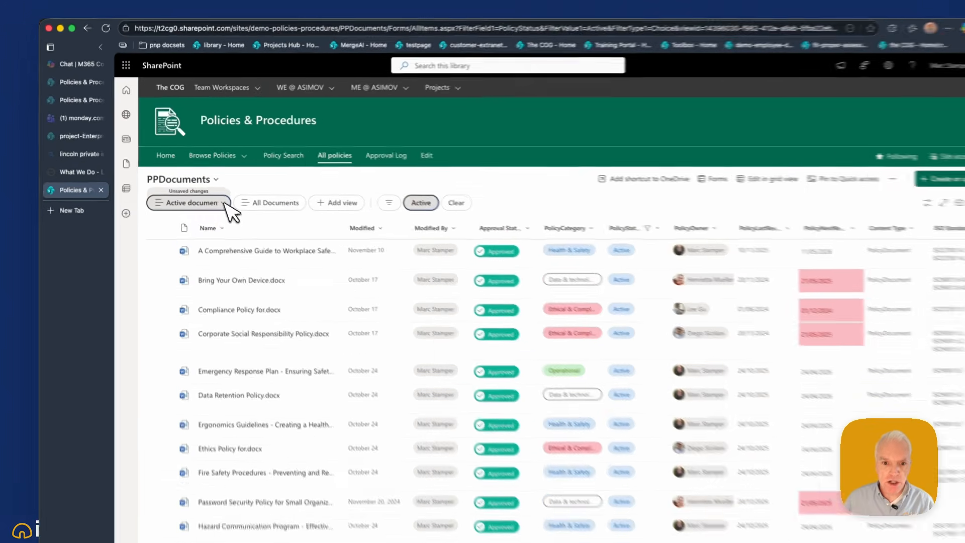
click(213, 196)
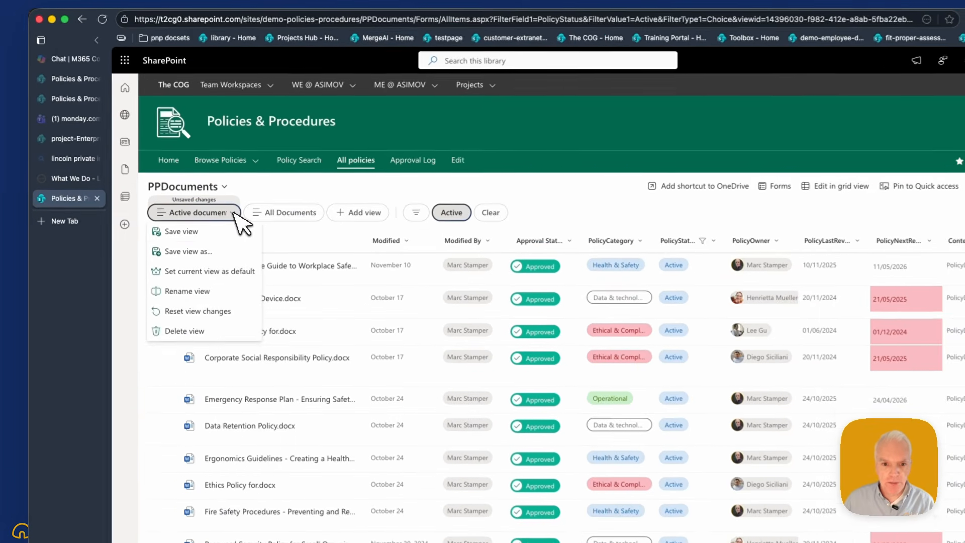
click(231, 232)
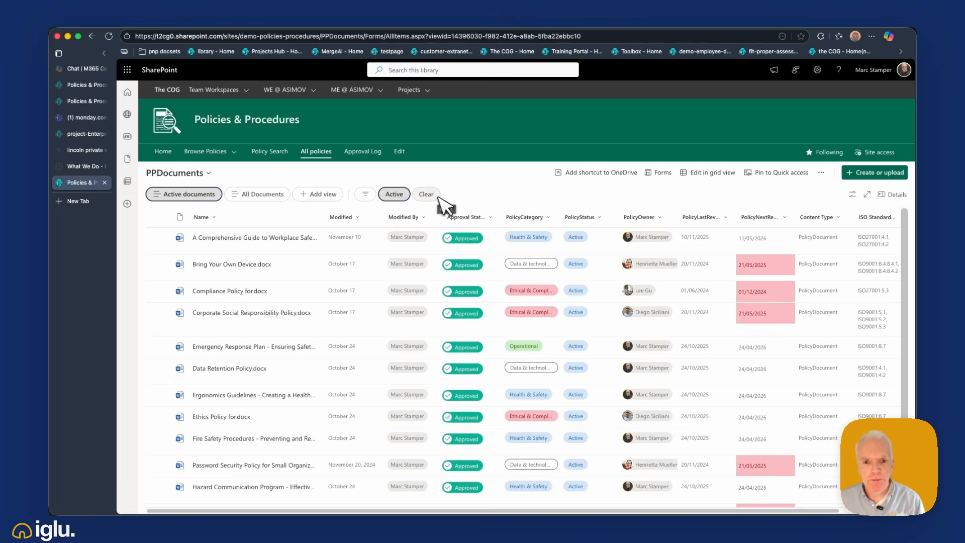
- Create a public list view named "Policies by owner" for the library
click(320, 194)
click(450, 245)
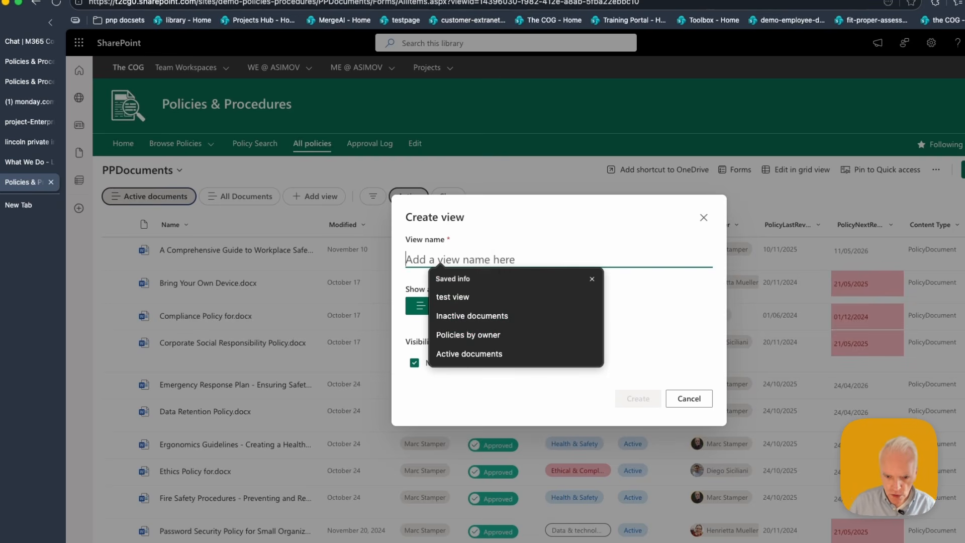
text(Policies by owner)
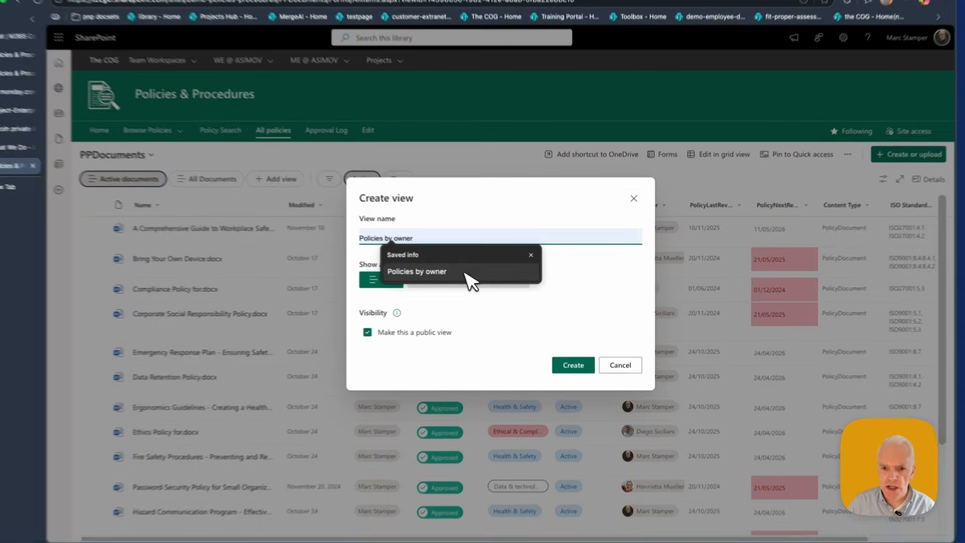
click(482, 274)
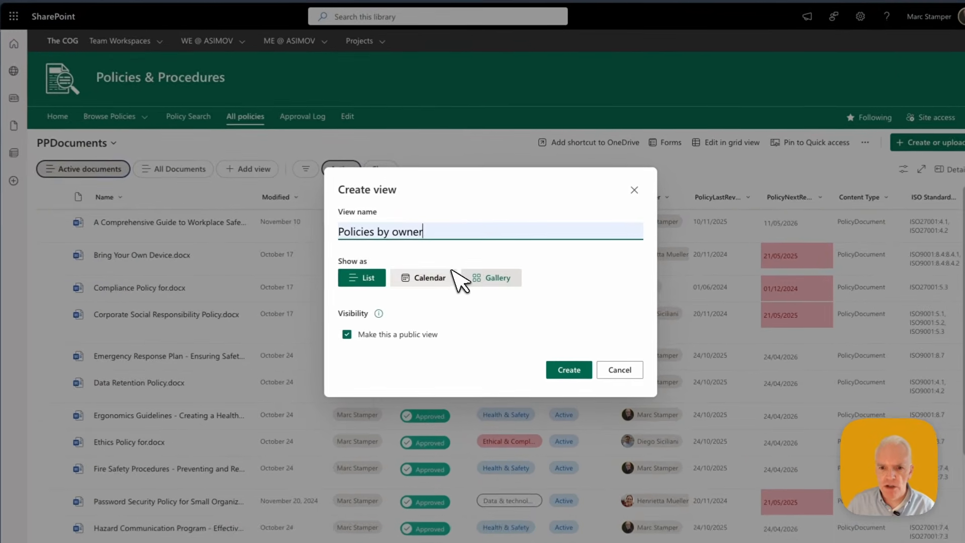
click(569, 372)
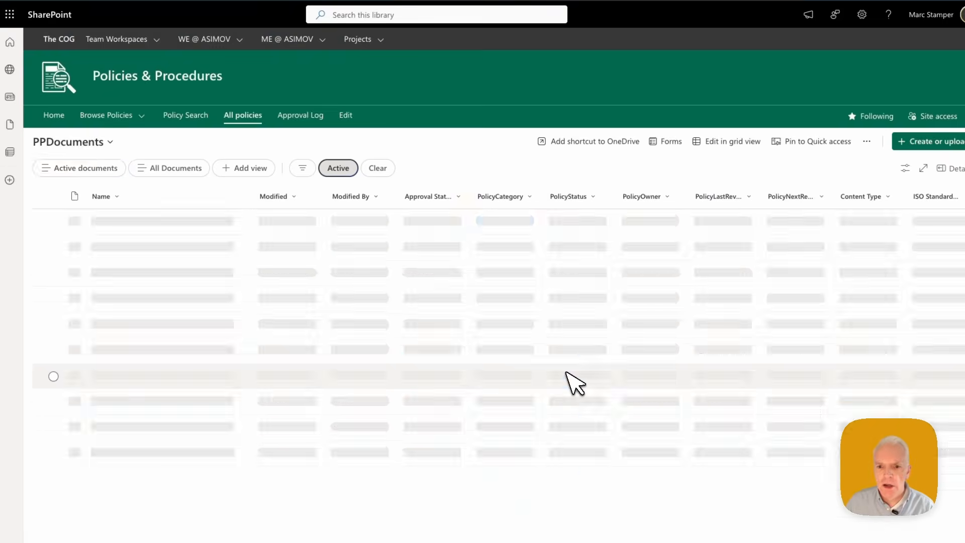
- Group the Policies by owner view by PolicyOwner and save the grouping to the view
click(669, 198)
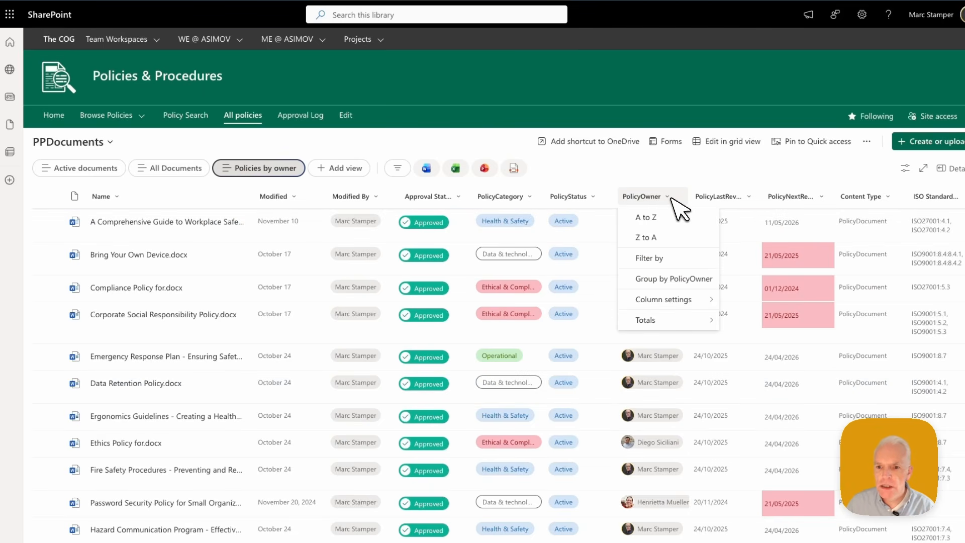
click(677, 278)
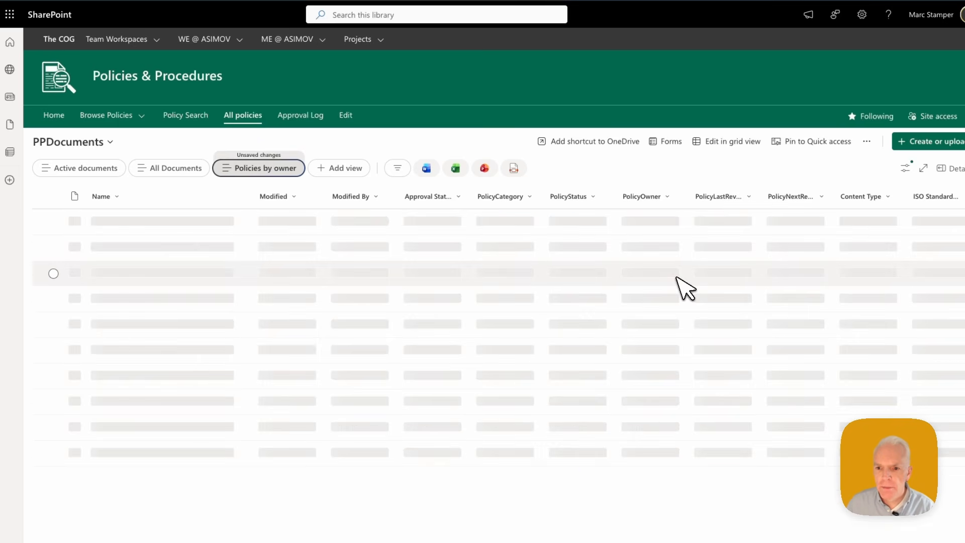
mouse_move(677, 277)
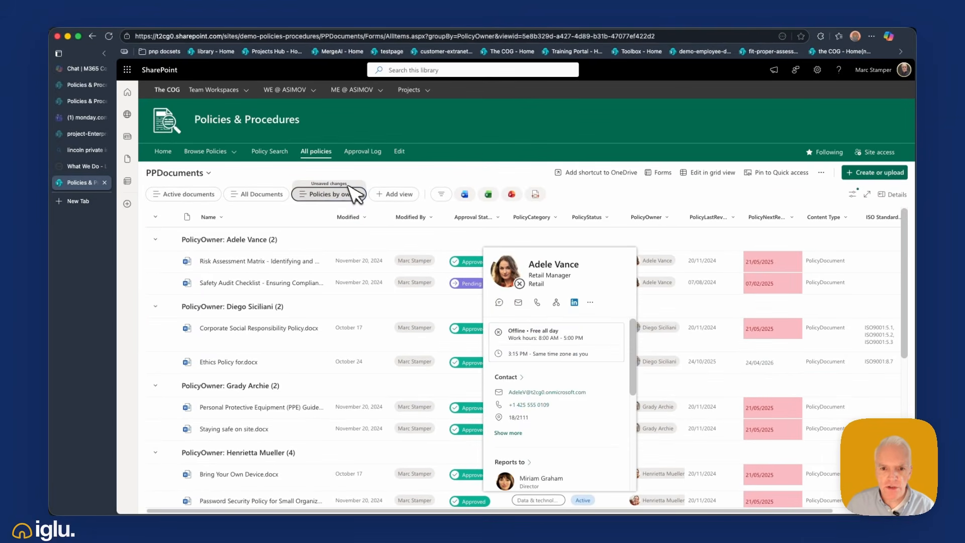
click(360, 194)
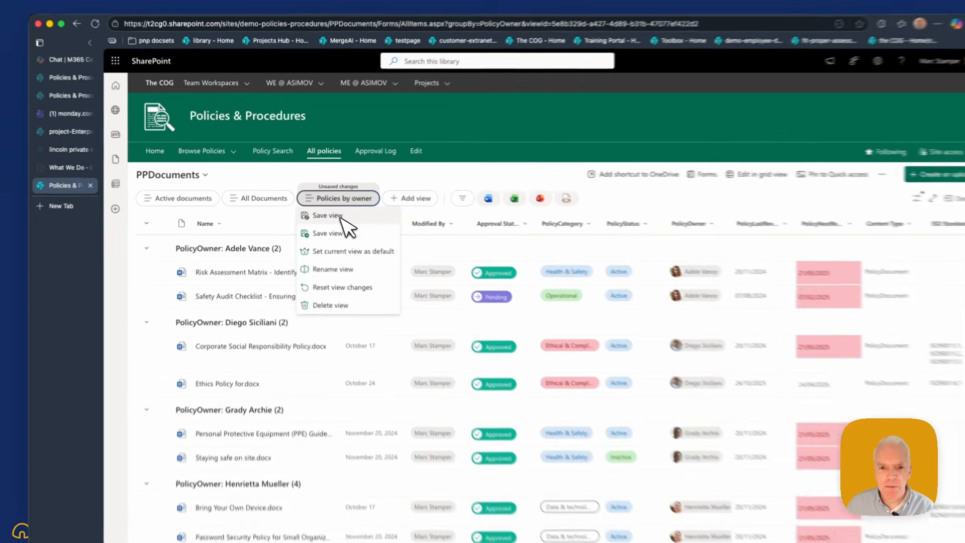
click(322, 210)
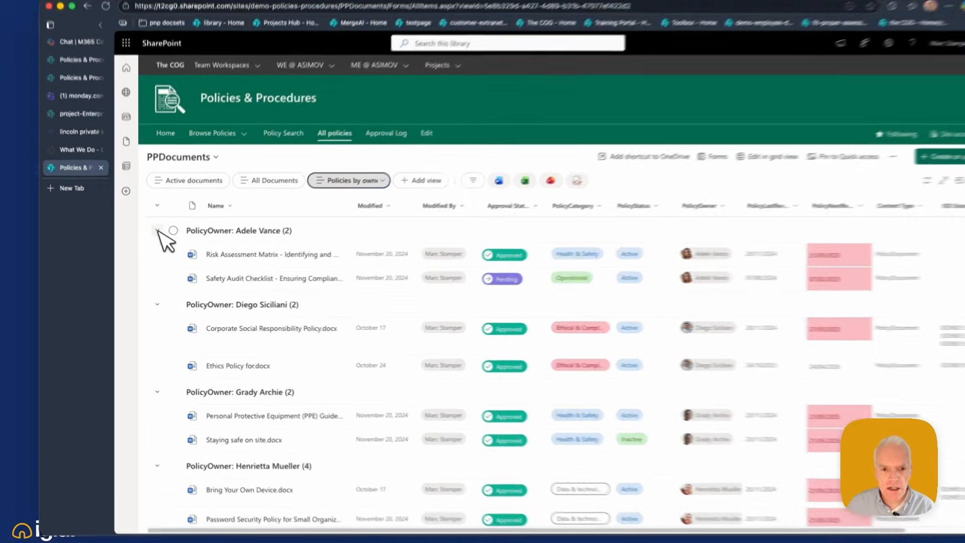
- Collapse all the policy owner groups, and expand only the one containing Bring Your Own Device.docx to review its documents
click(155, 240)
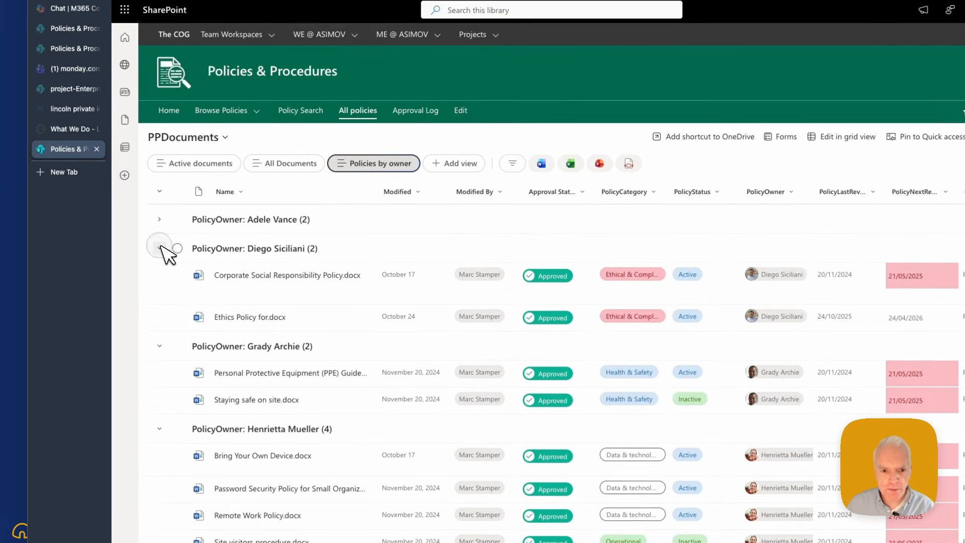
click(159, 248)
click(160, 278)
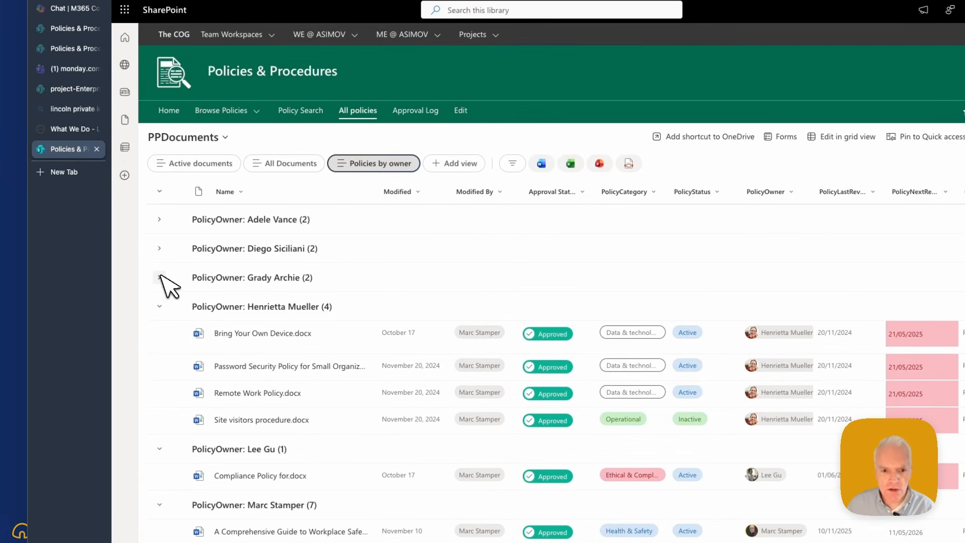
click(159, 306)
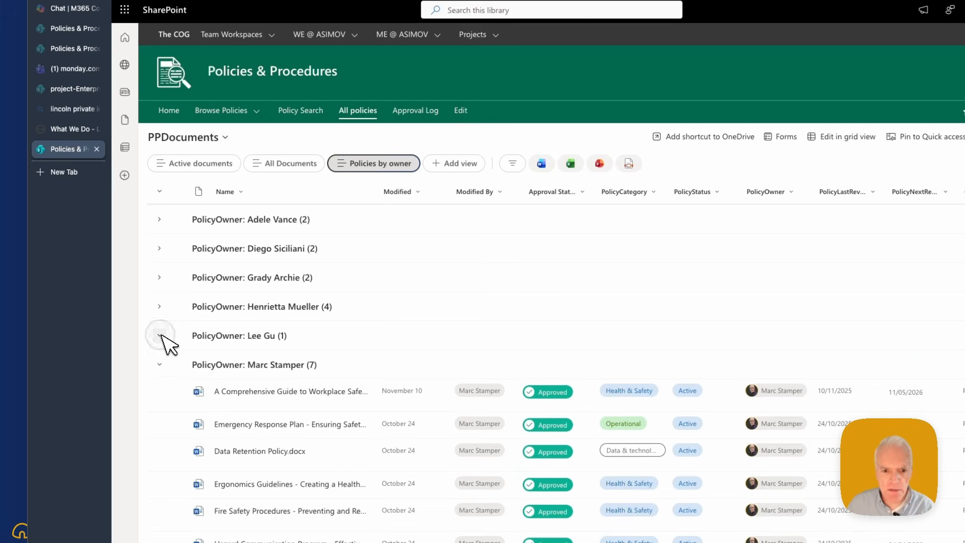
click(160, 364)
click(160, 306)
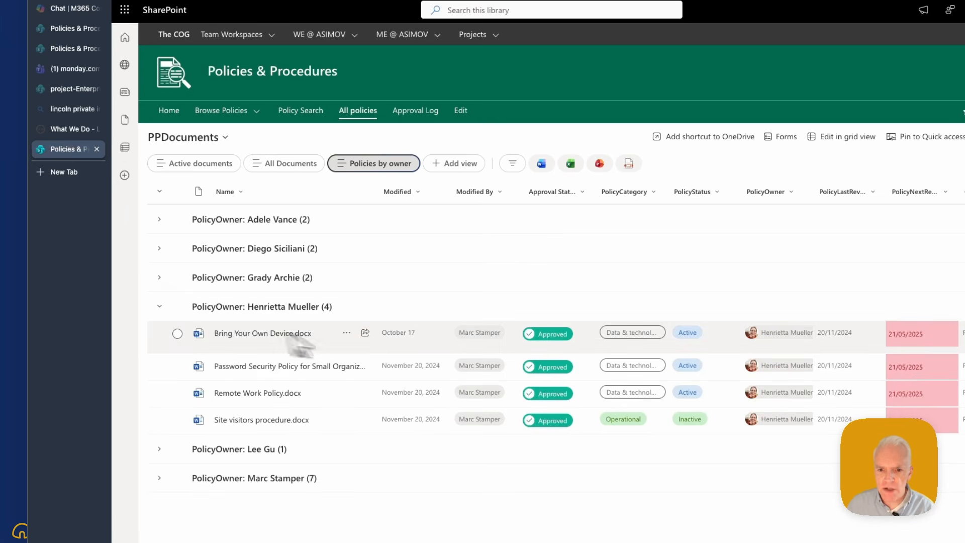